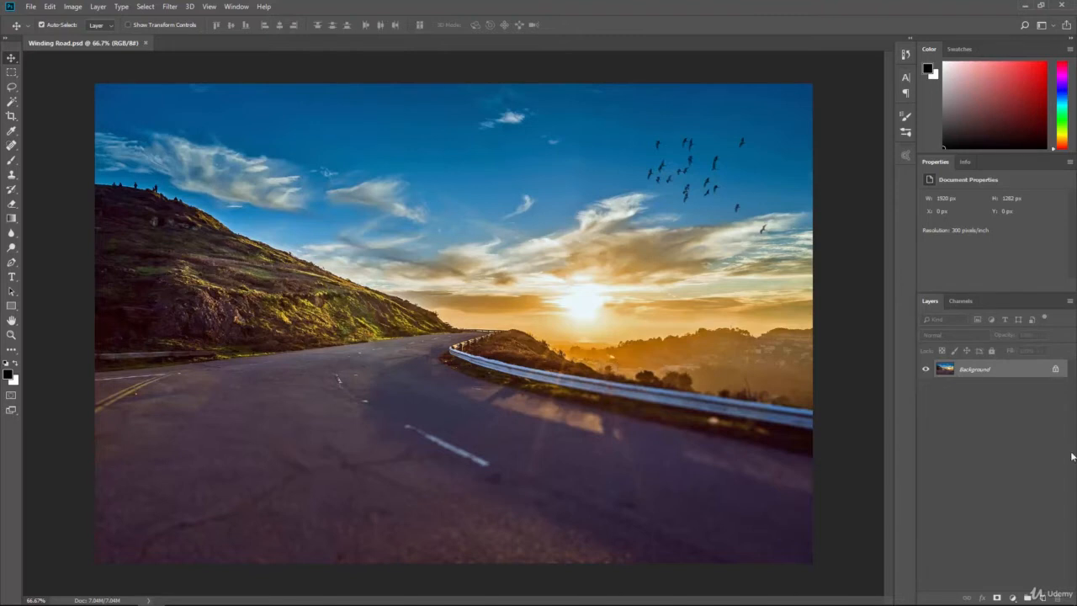
Open the Curves adjustment dialog for the Winding Road image.
{"action": "left_click", "coordinate": [73, 8]}
{"action": "mouse_move", "coordinate": [84, 36]}
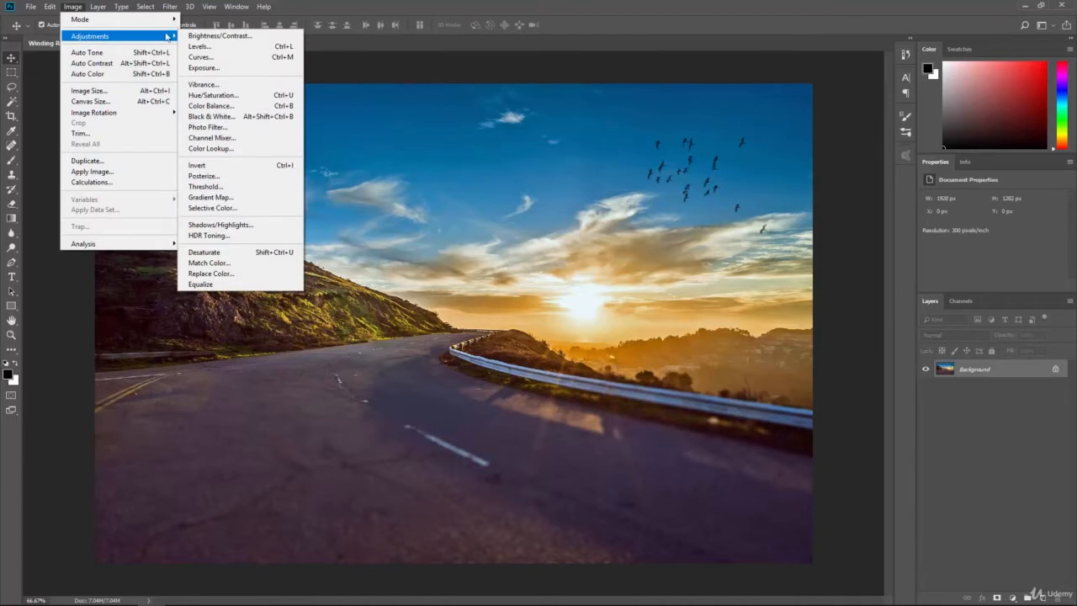
{"action": "left_click", "coordinate": [227, 58]}
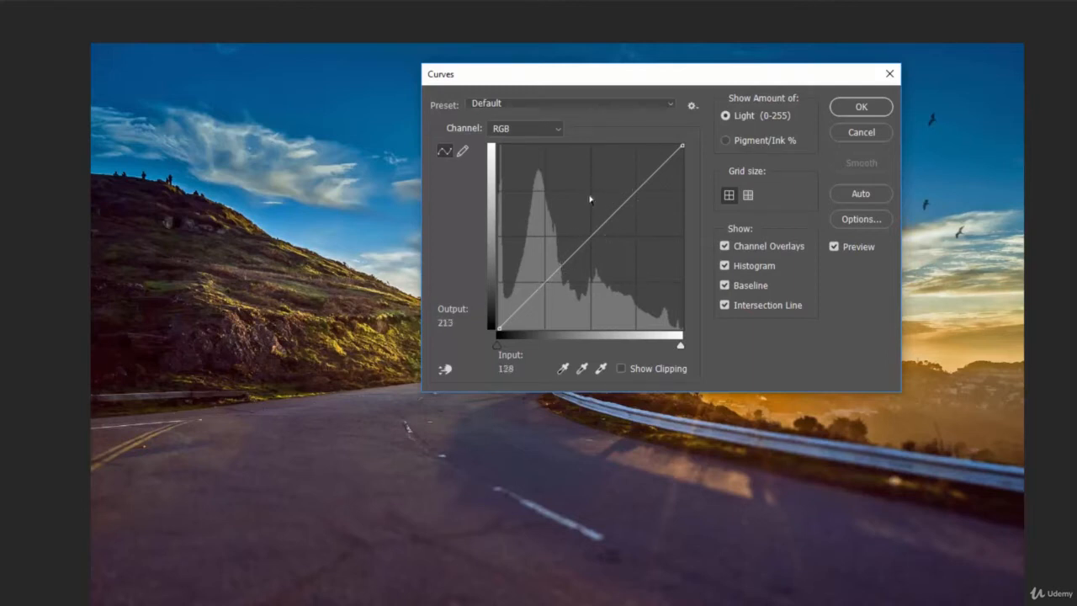
Preview the Color Negative, Darker and Linear Contrast Curves presets before returning to the Default preset.
{"action": "left_click", "coordinate": [544, 104]}
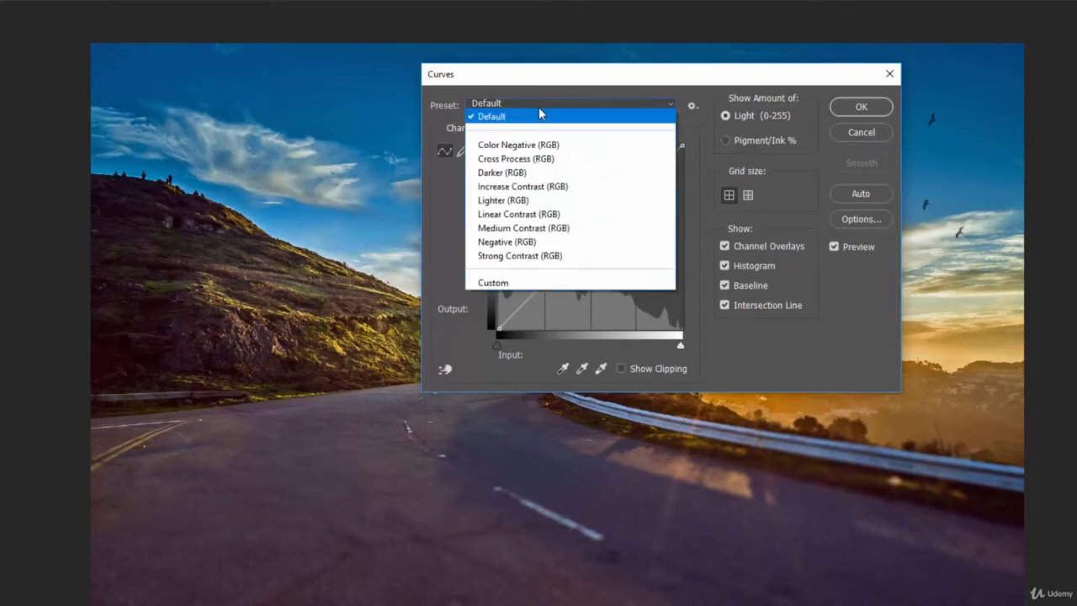
{"action": "left_click", "coordinate": [537, 144]}
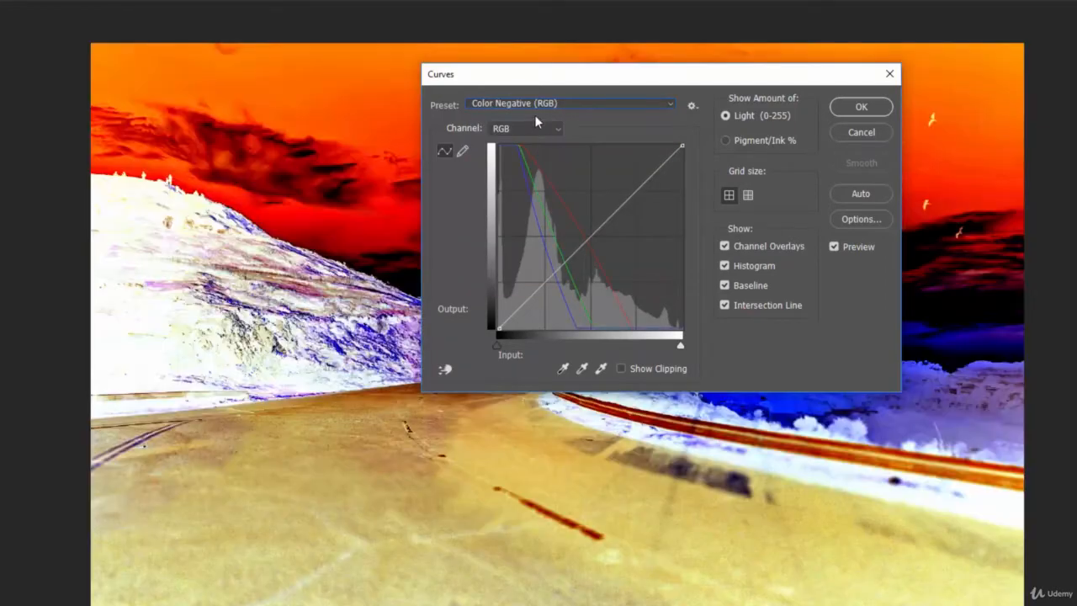
{"action": "left_click", "coordinate": [535, 102]}
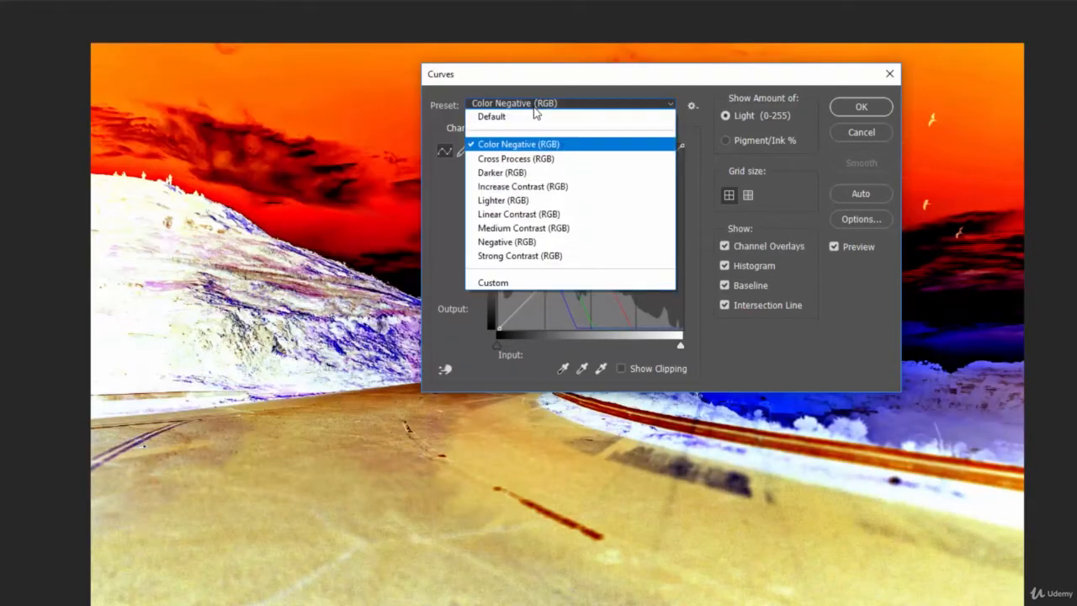
{"action": "left_click", "coordinate": [530, 171]}
{"action": "left_click", "coordinate": [528, 106]}
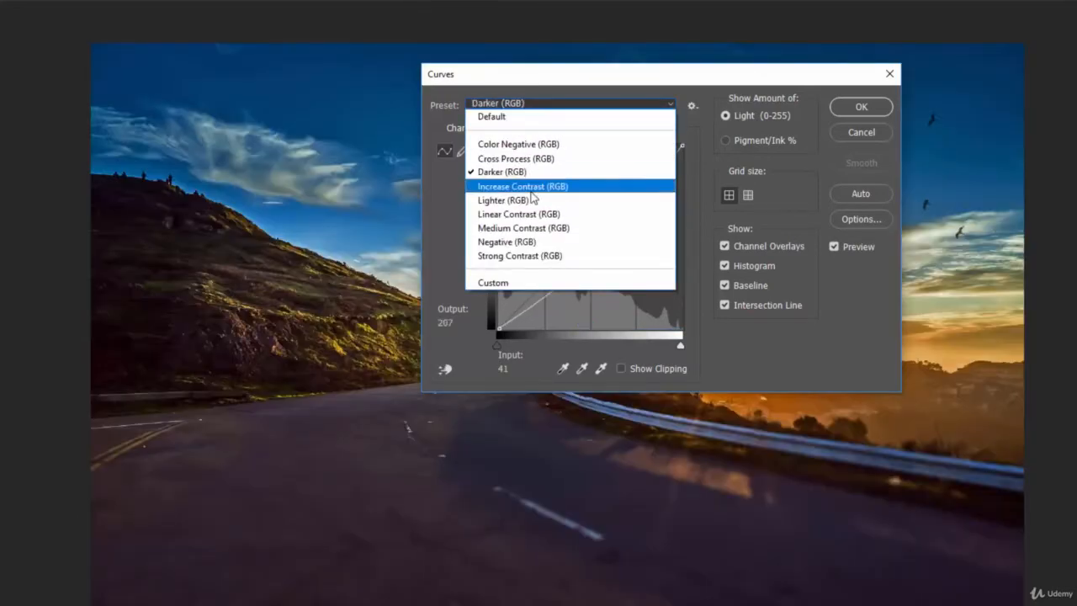
{"action": "left_click", "coordinate": [533, 210]}
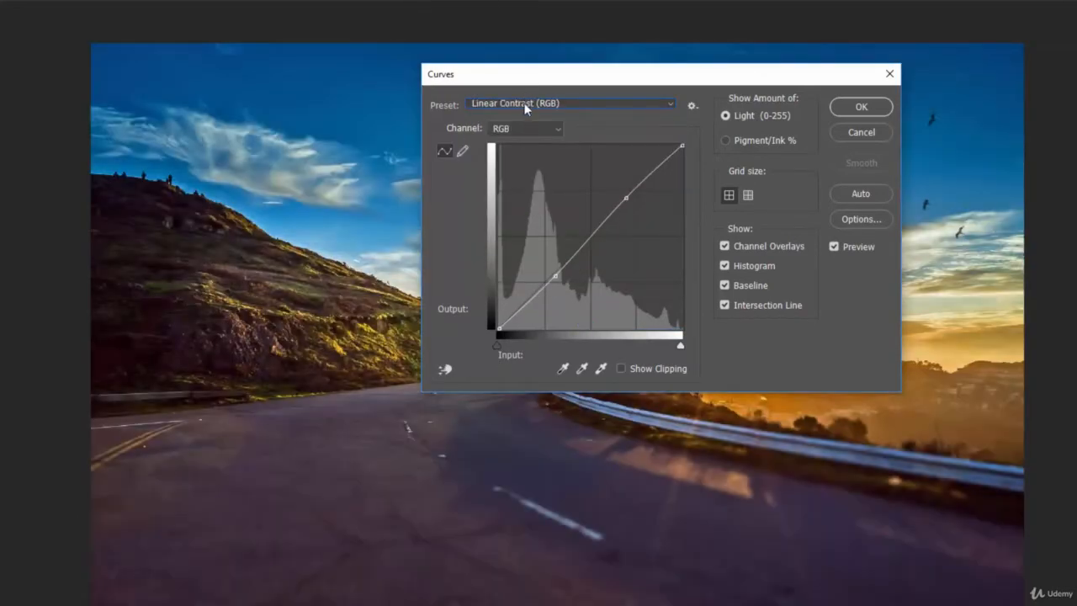
{"action": "left_click", "coordinate": [525, 101]}
{"action": "left_click", "coordinate": [526, 113]}
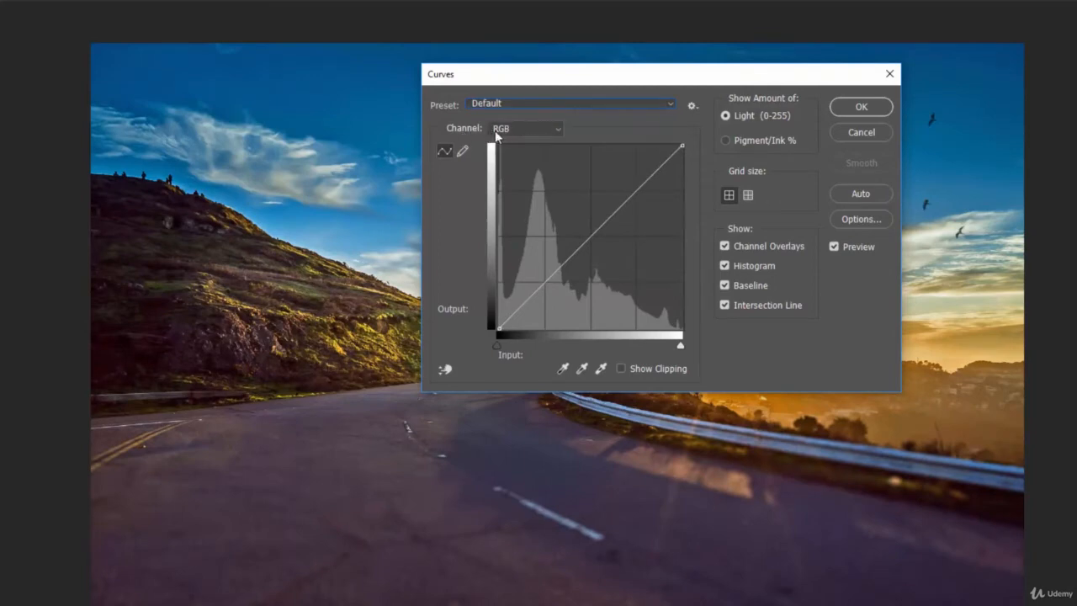
Inspect the channel list and toggle the Channel Overlays and Histogram display options off and back on.
{"action": "left_click", "coordinate": [508, 130]}
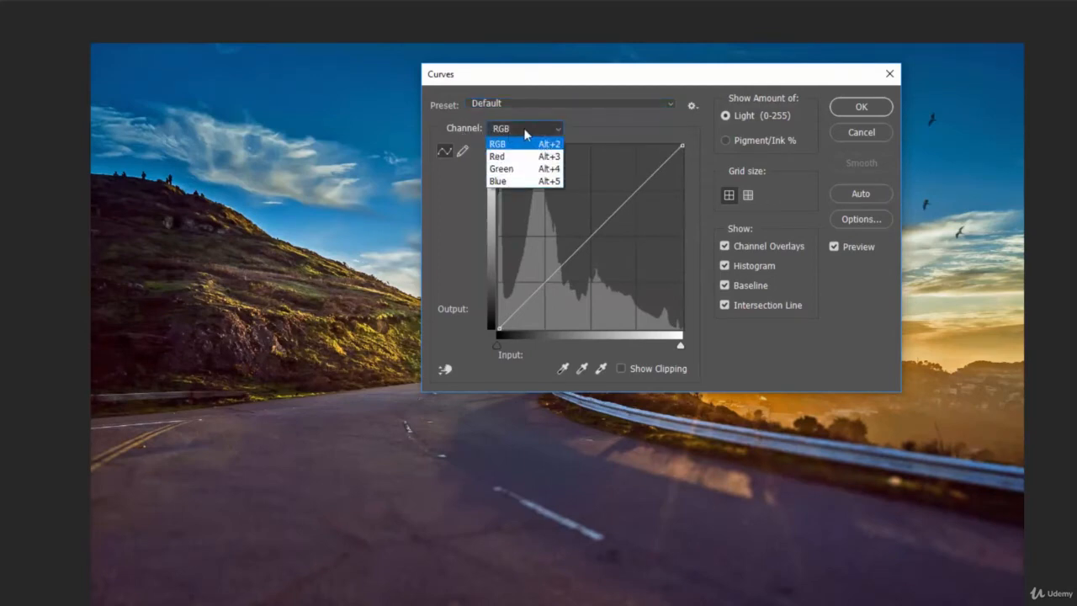
{"action": "left_click", "coordinate": [523, 128]}
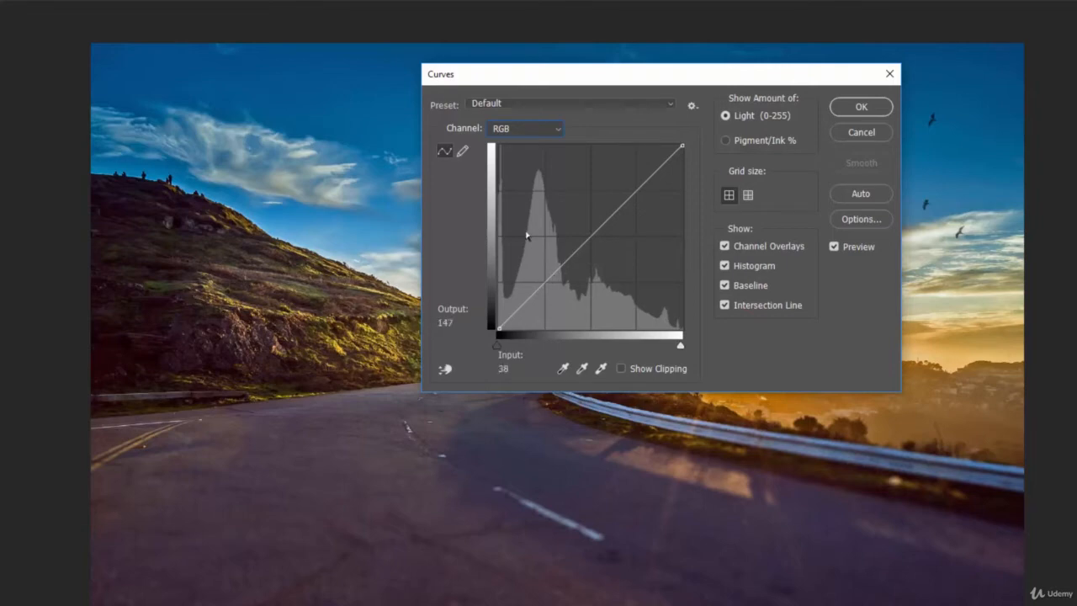
{"action": "left_click_drag", "start_coordinate": [575, 81], "coordinate": [173, 29]}
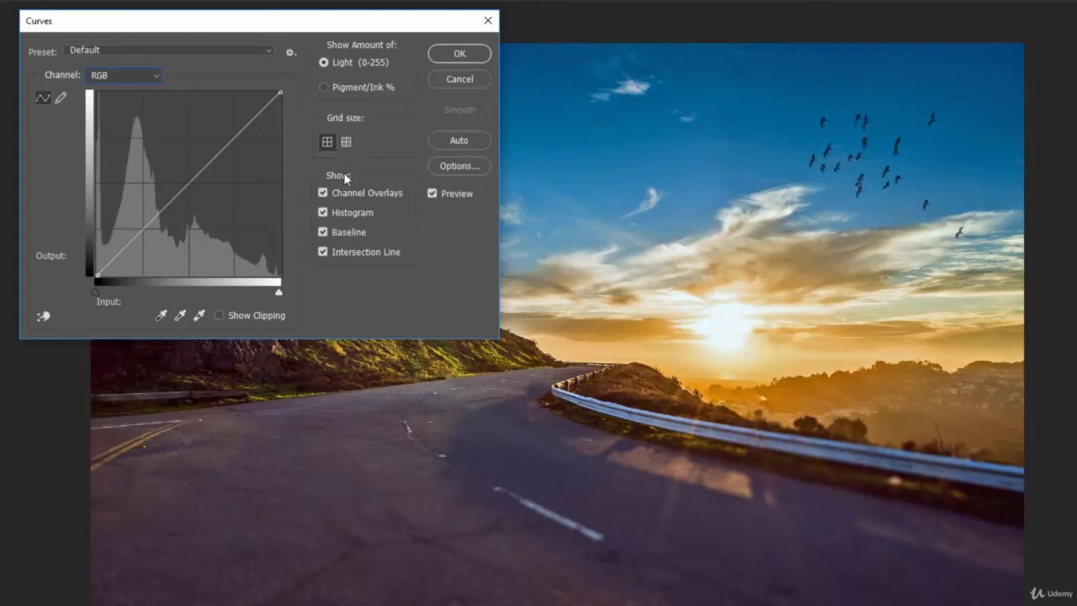
{"action": "left_click", "coordinate": [323, 213]}
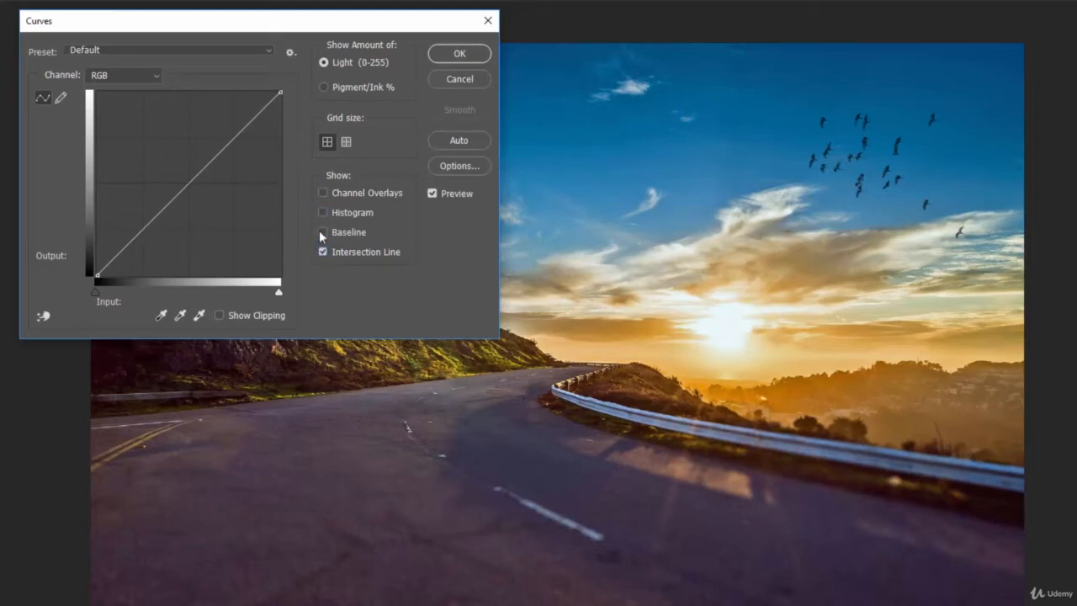
{"action": "left_click", "coordinate": [323, 192]}
{"action": "left_click", "coordinate": [323, 212]}
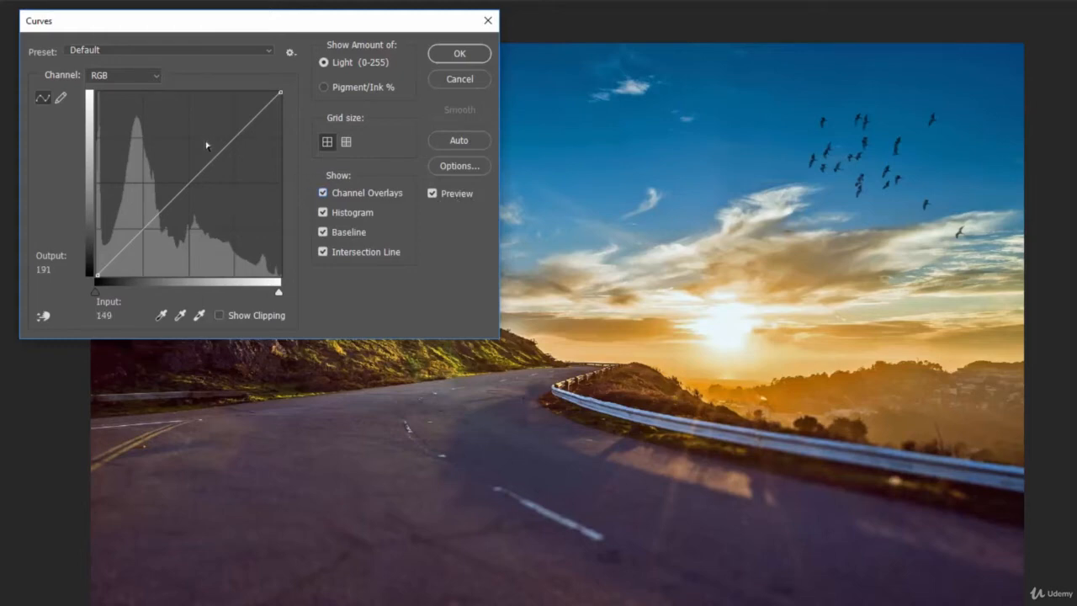
Switch the Curves channel to Blue.
{"action": "left_click", "coordinate": [118, 76]}
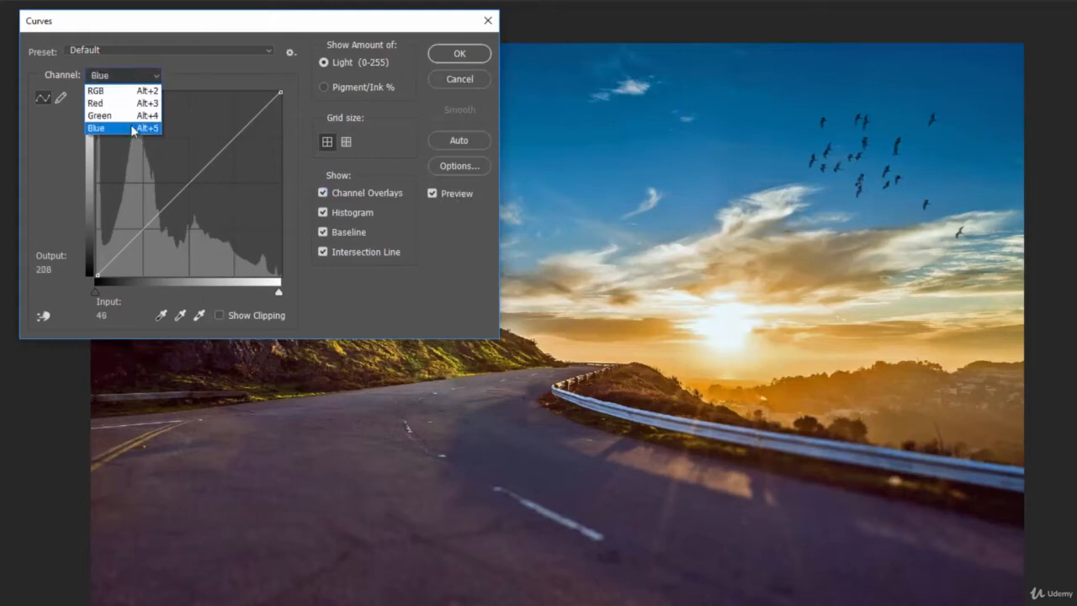
{"action": "left_click", "coordinate": [132, 129]}
{"action": "left_click_drag", "start_coordinate": [261, 25], "coordinate": [276, 62]}
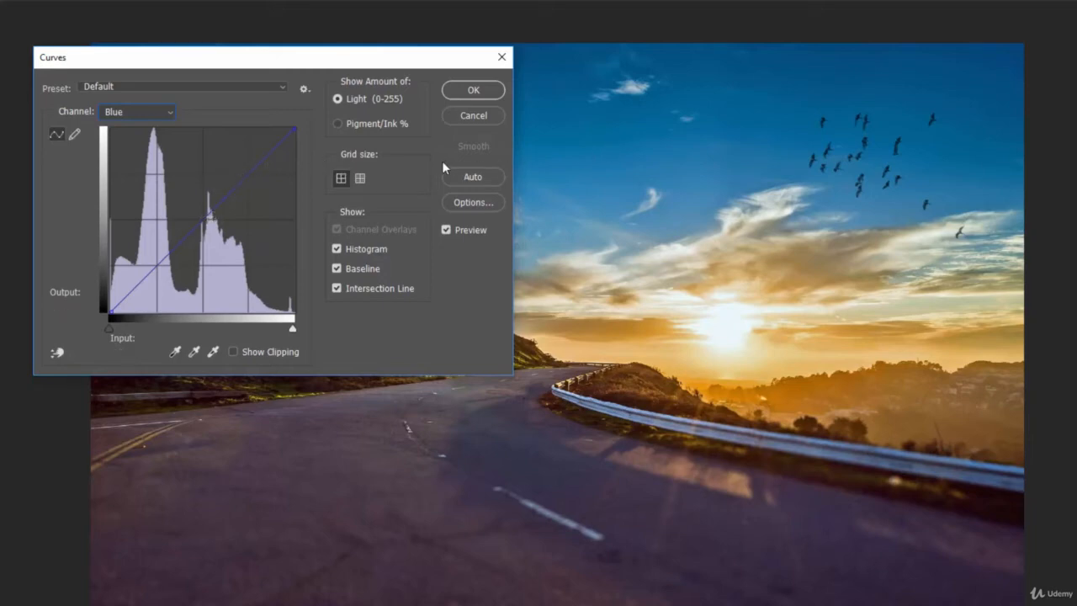
{"action": "left_click", "coordinate": [218, 206]}
{"action": "left_click_drag", "start_coordinate": [295, 128], "coordinate": [125, 125]}
{"action": "key", "text": "ctrl+z"}
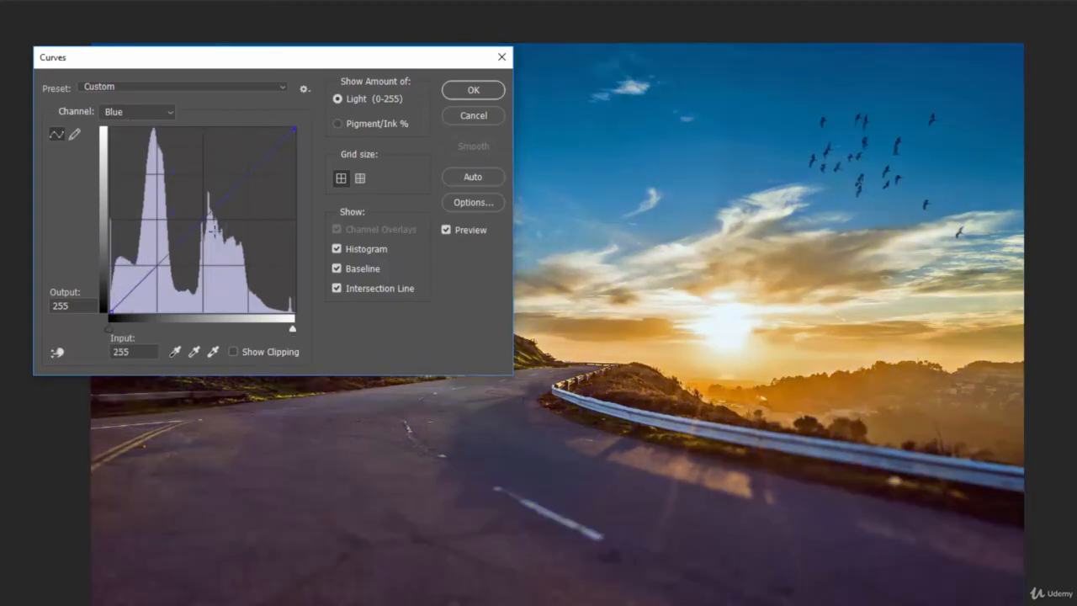
{"action": "left_click_drag", "start_coordinate": [110, 314], "coordinate": [263, 312]}
{"action": "left_click_drag", "start_coordinate": [265, 365], "coordinate": [80, 315]}
Shape an S-curve in the Blue channel by pulling a lower point down and raising an upper point.
{"action": "left_click_drag", "start_coordinate": [203, 223], "coordinate": [181, 201]}
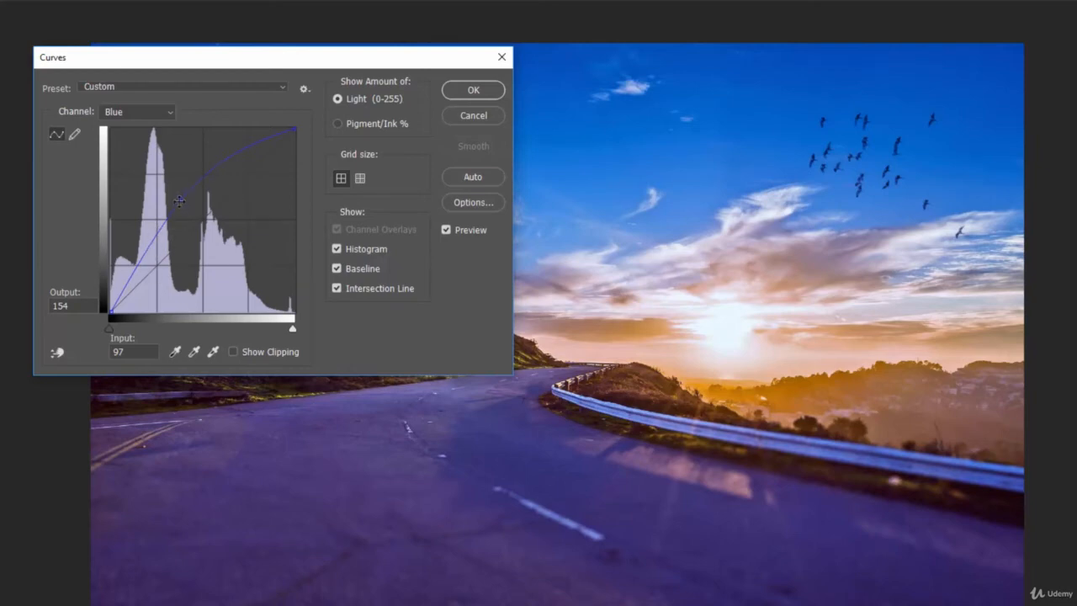
{"action": "left_click_drag", "start_coordinate": [179, 200], "coordinate": [170, 290]}
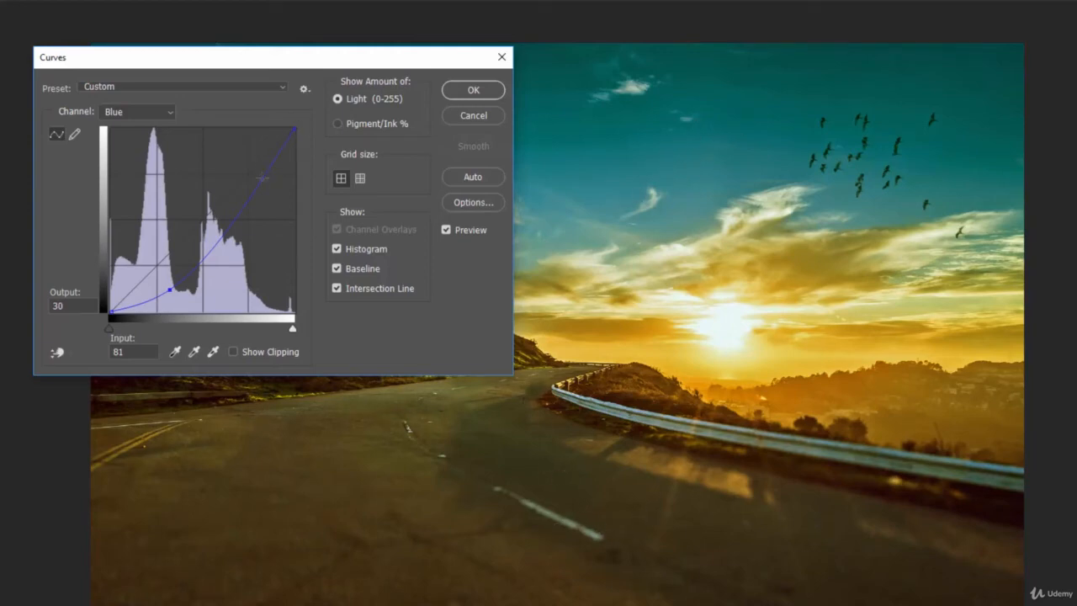
{"action": "left_click_drag", "start_coordinate": [223, 221], "coordinate": [223, 183]}
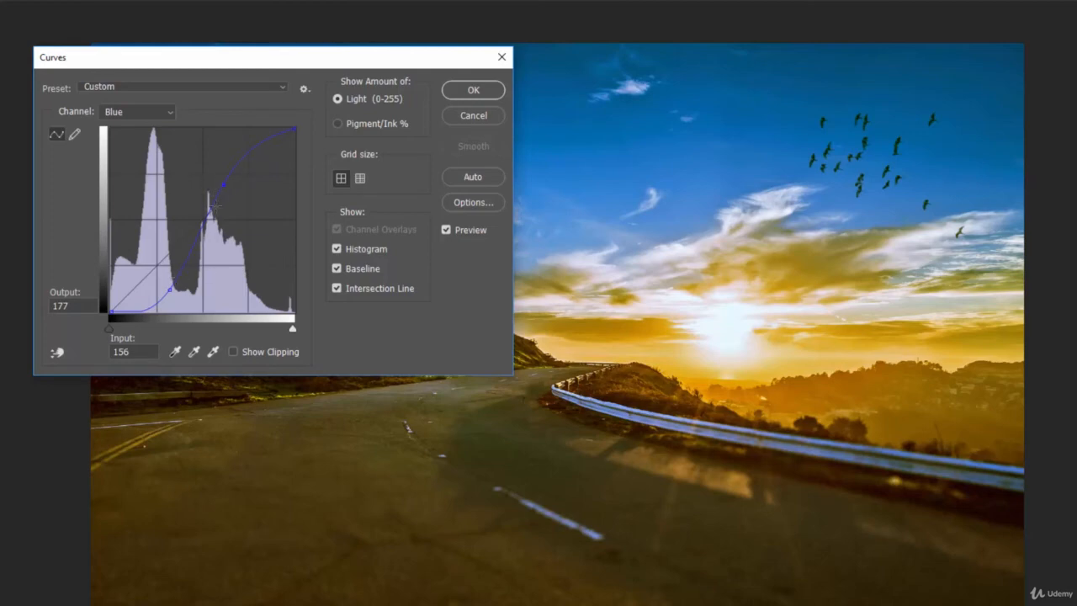
Switch to the RGB channel, pull a lower-midtone point down to about input 90, output 61, and apply the Curves adjustment.
{"action": "left_click", "coordinate": [153, 109]}
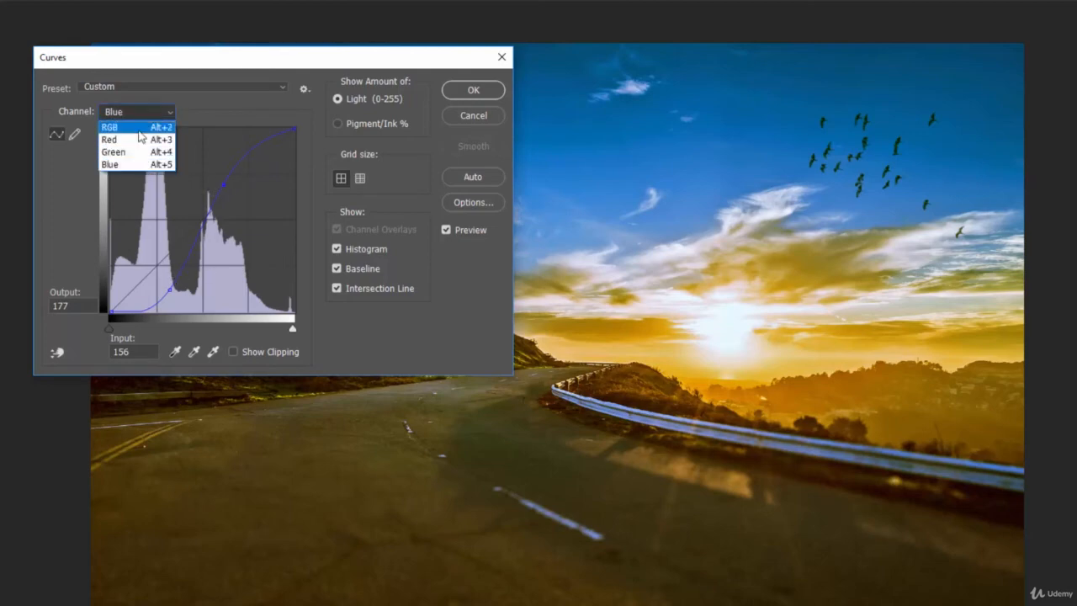
{"action": "left_click", "coordinate": [116, 121]}
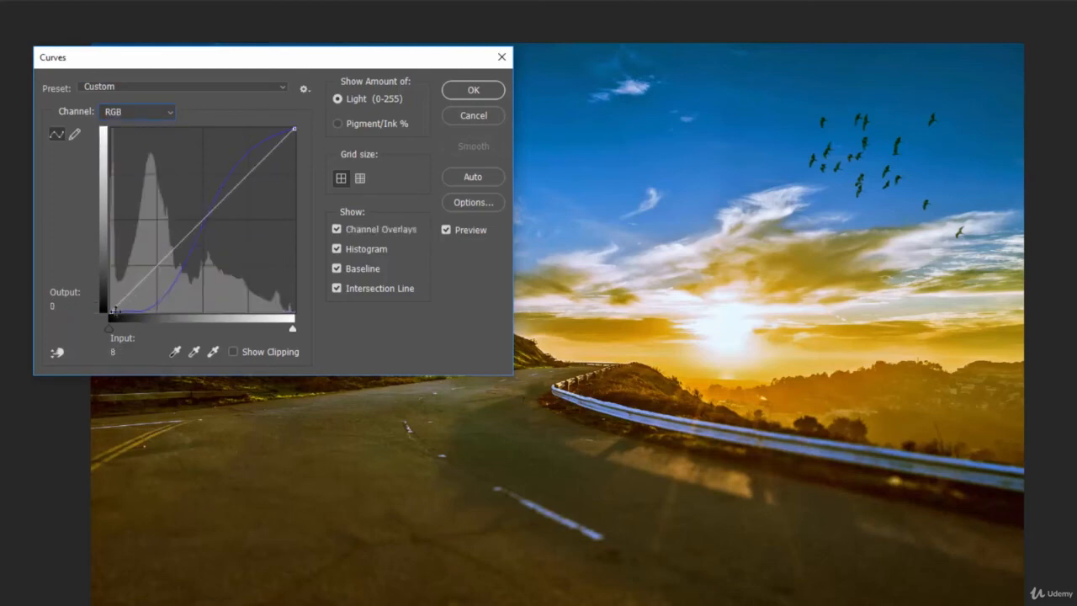
{"action": "left_click_drag", "start_coordinate": [112, 312], "coordinate": [280, 370]}
{"action": "key", "text": "ctrl+z"}
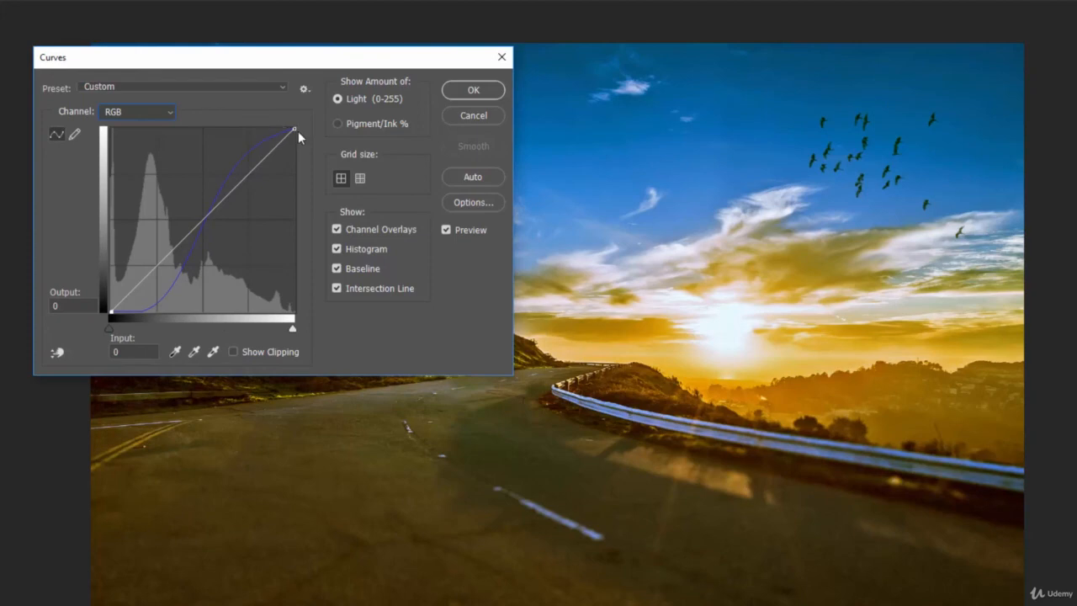
{"action": "left_click_drag", "start_coordinate": [294, 128], "coordinate": [383, 54]}
{"action": "mouse_move", "coordinate": [164, 257]}
{"action": "left_mouse_down"}
{"action": "mouse_move", "coordinate": [159, 228]}
{"action": "mouse_move", "coordinate": [194, 281]}
{"action": "mouse_move", "coordinate": [177, 267]}
{"action": "left_mouse_up"}
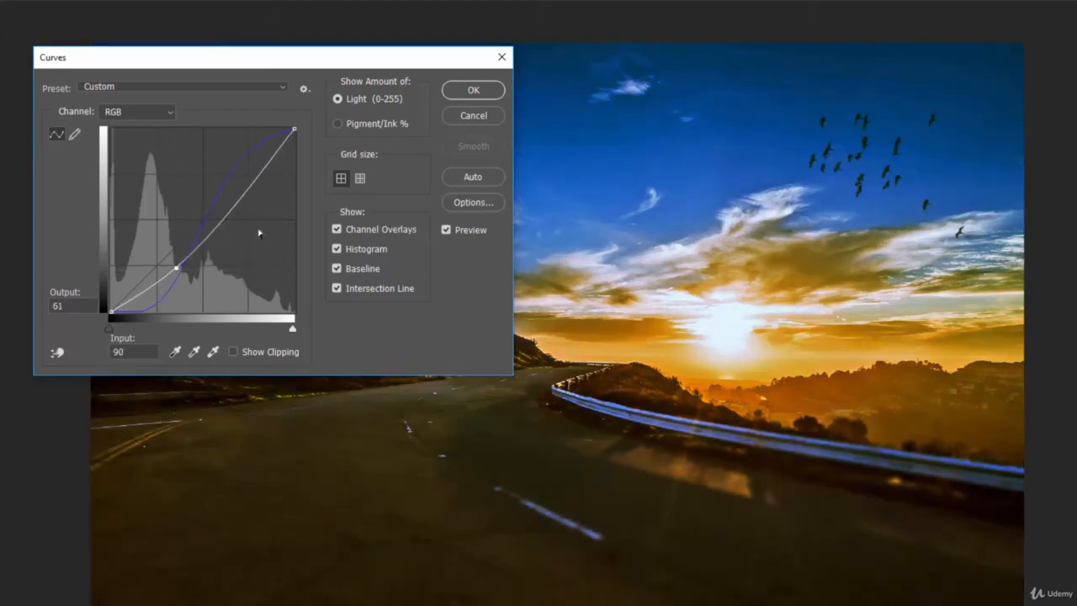
{"action": "left_click", "coordinate": [473, 115]}
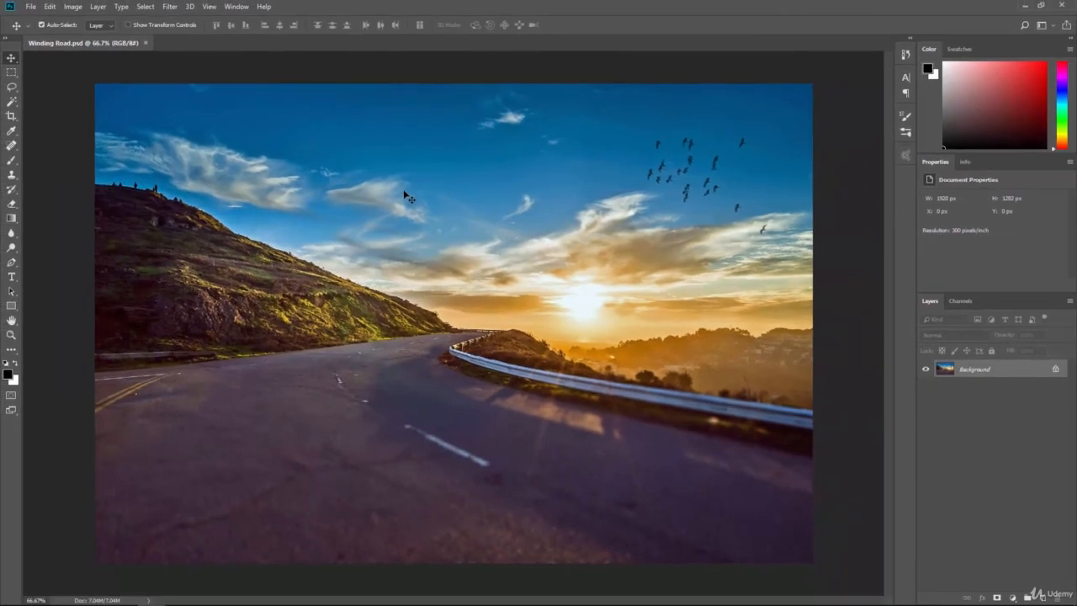